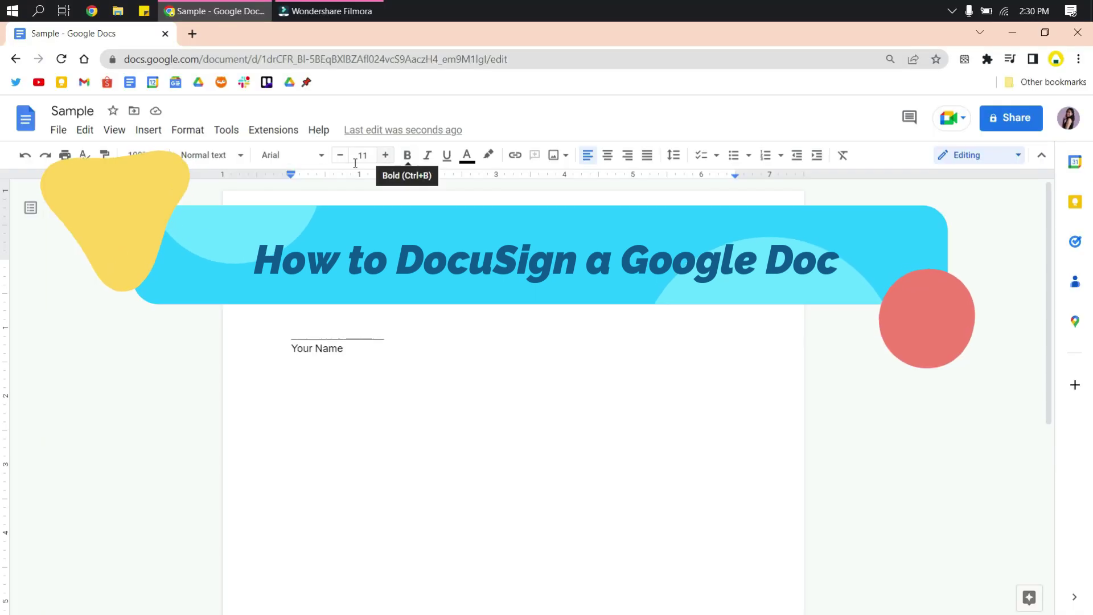
Step: Bring up the add-ons marketplace from the Extensions menu over the Sample document
left_click(228, 130)
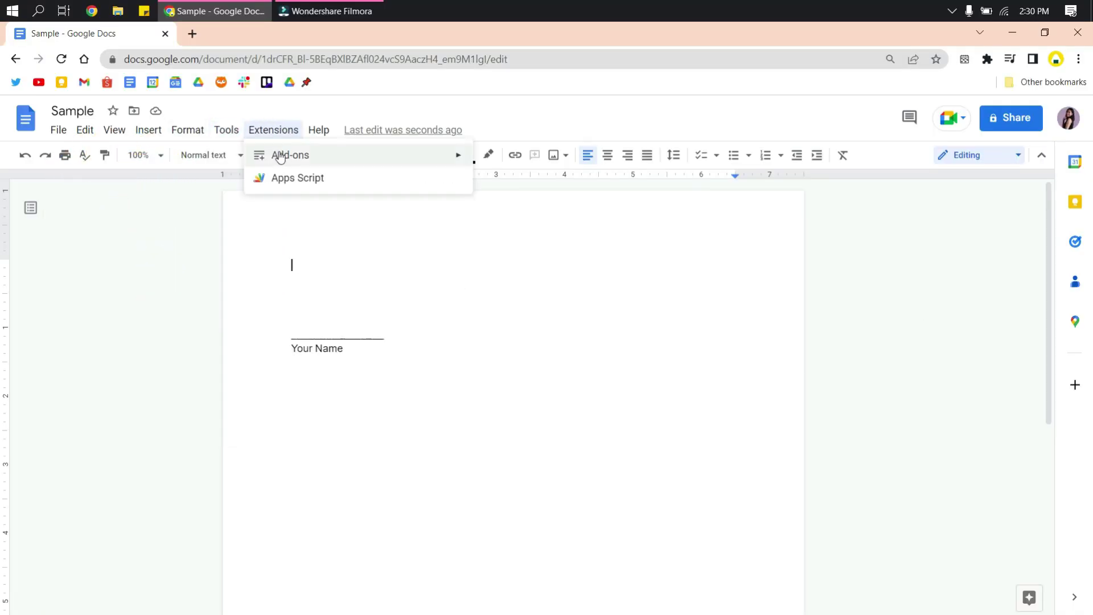
mouse_move(290, 155)
left_click(512, 159)
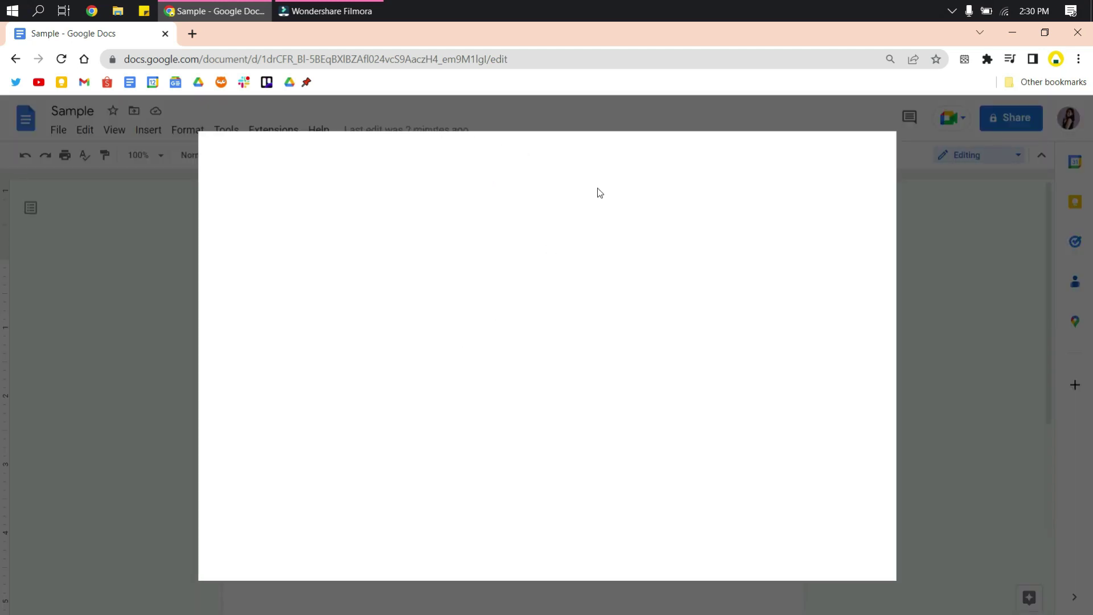
Step: Search 'docusign', choose the DocuSign eSignature listing and start its install
left_click(605, 150)
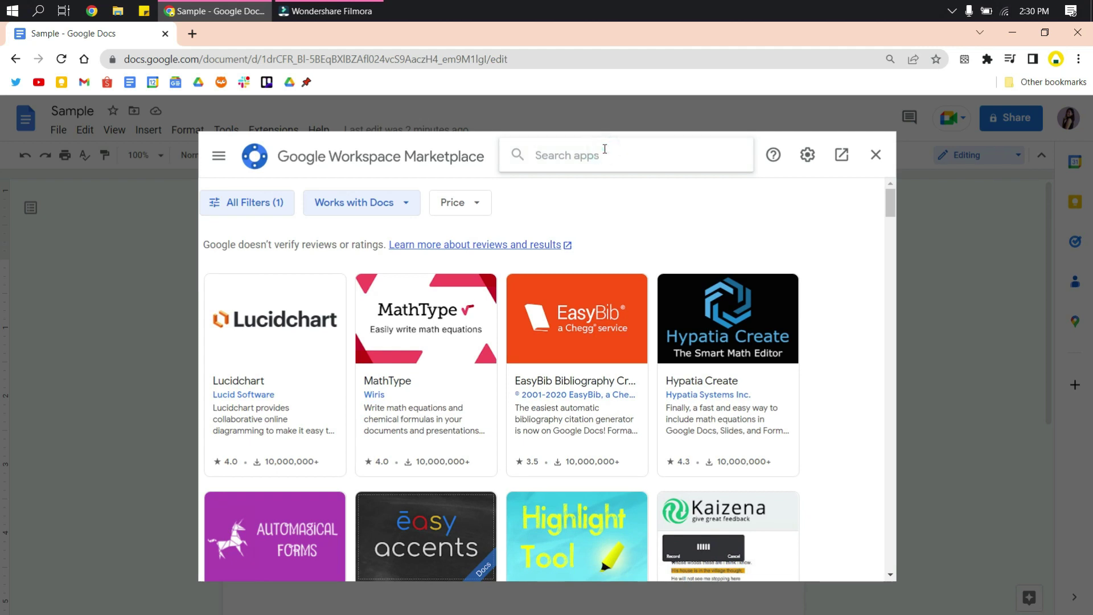
type("docusign")
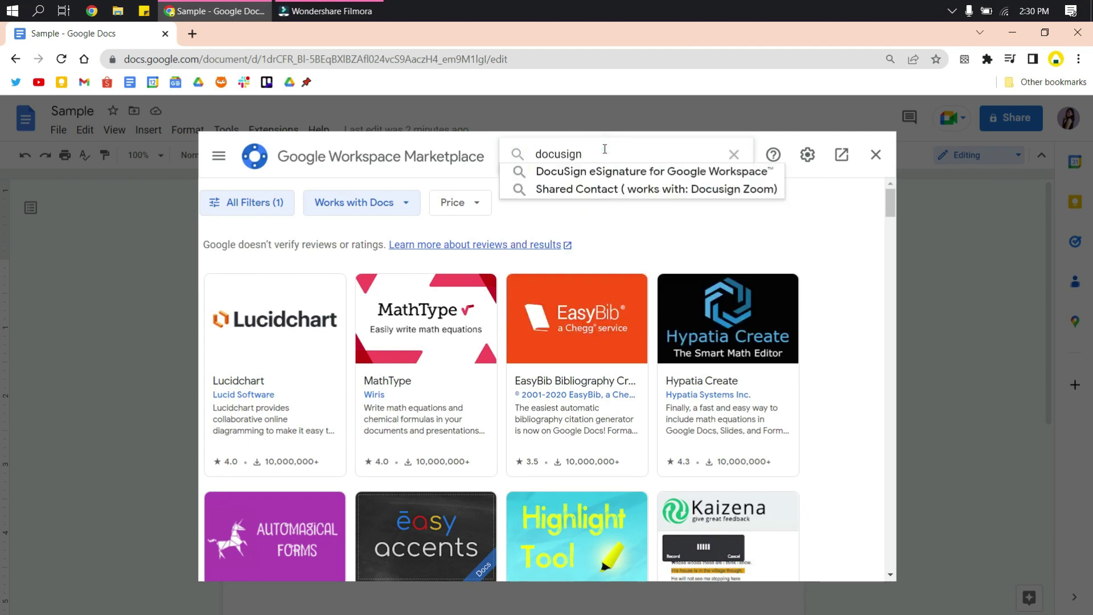
left_click(607, 171)
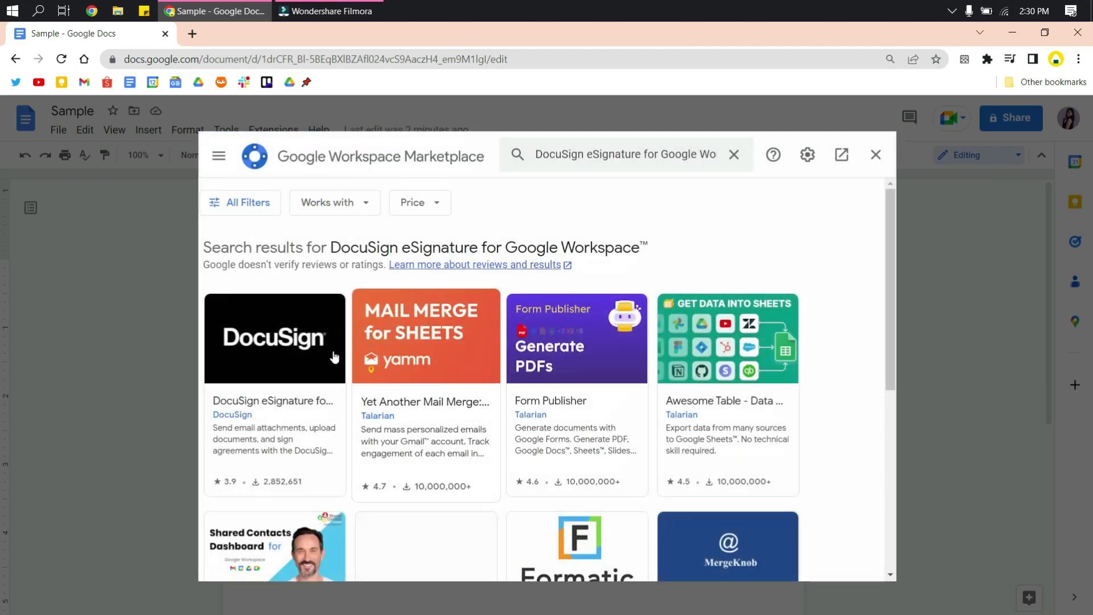
left_click(281, 347)
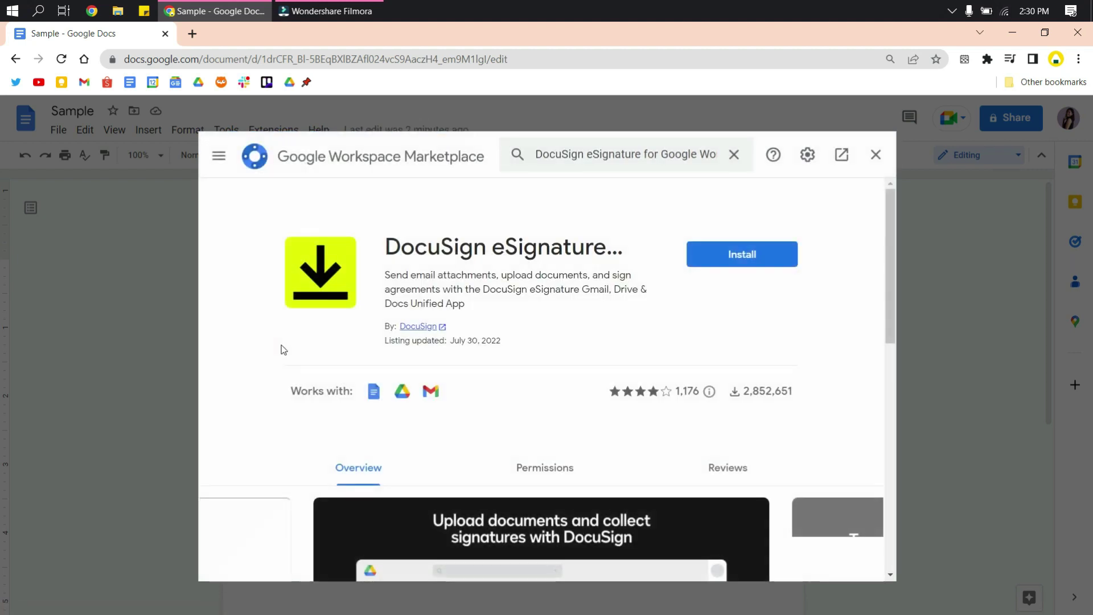
left_click(767, 261)
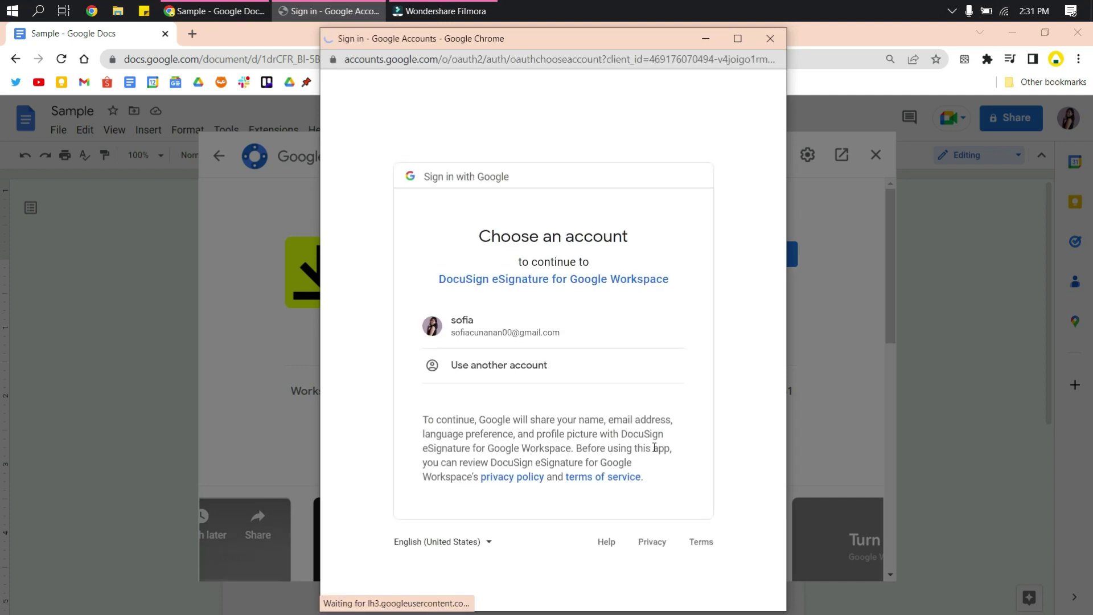
Step: Continue with the signed-in account, allow DocuSign's permissions and dismiss the install confirmation
left_click(508, 323)
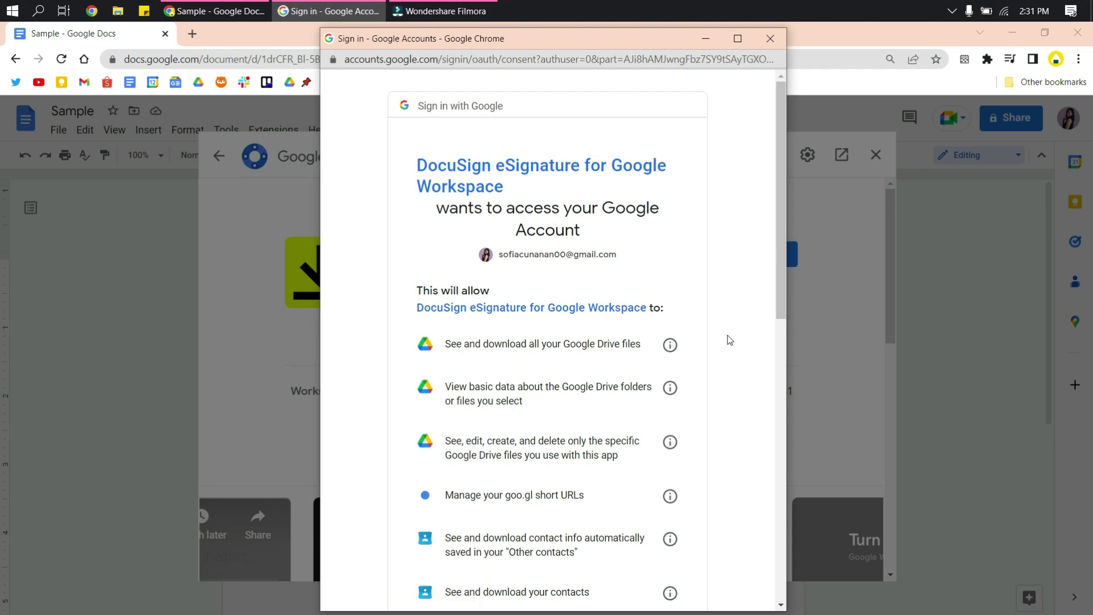
scroll(728, 340, "down", 5)
scroll(728, 340, "down", 2)
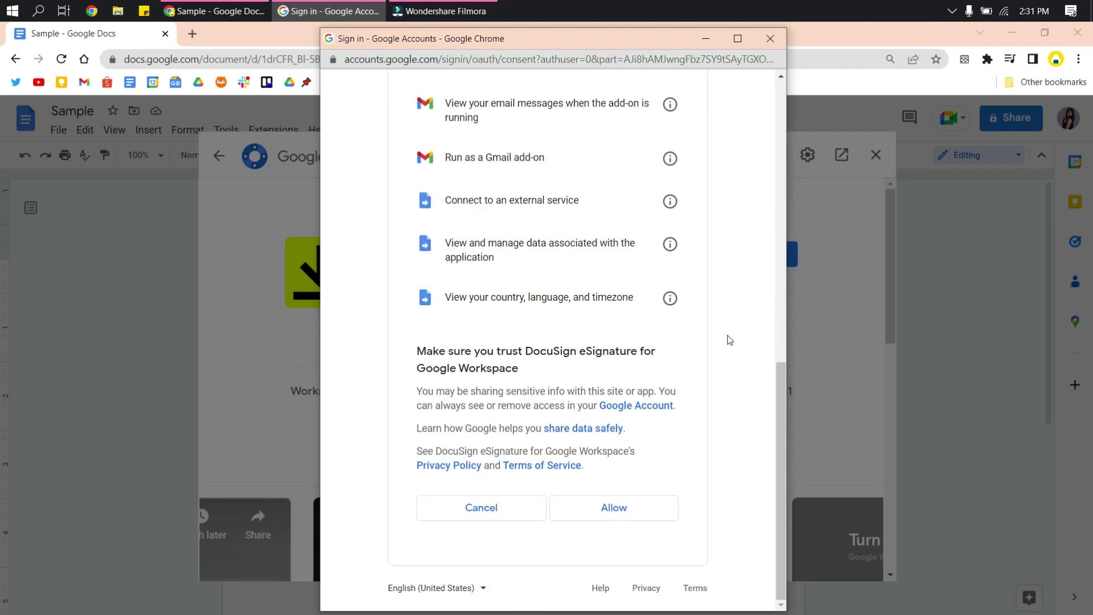
left_click(614, 505)
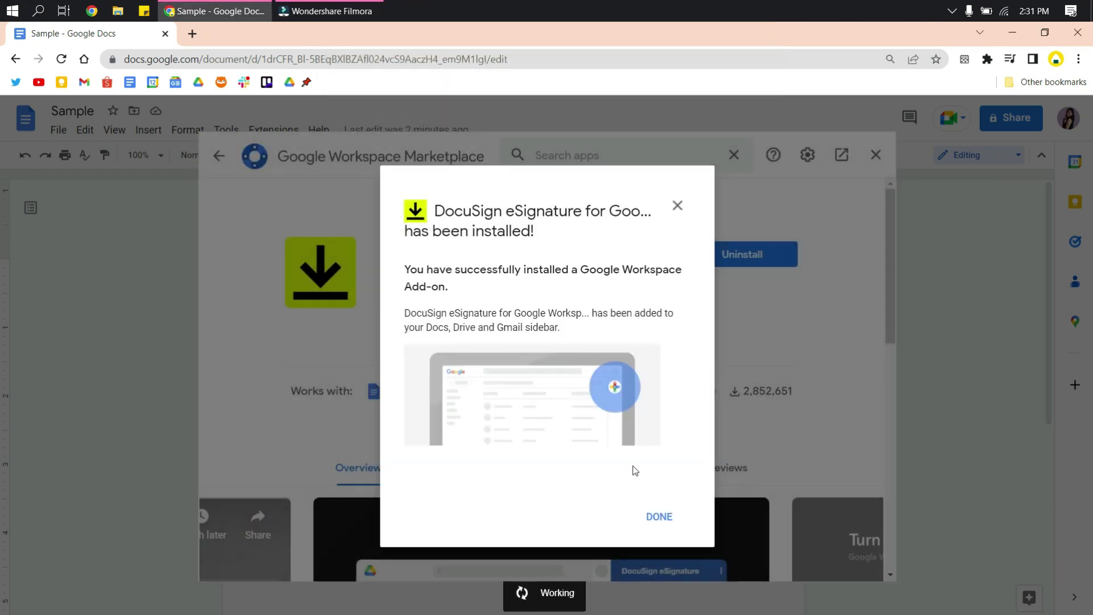
left_click(647, 513)
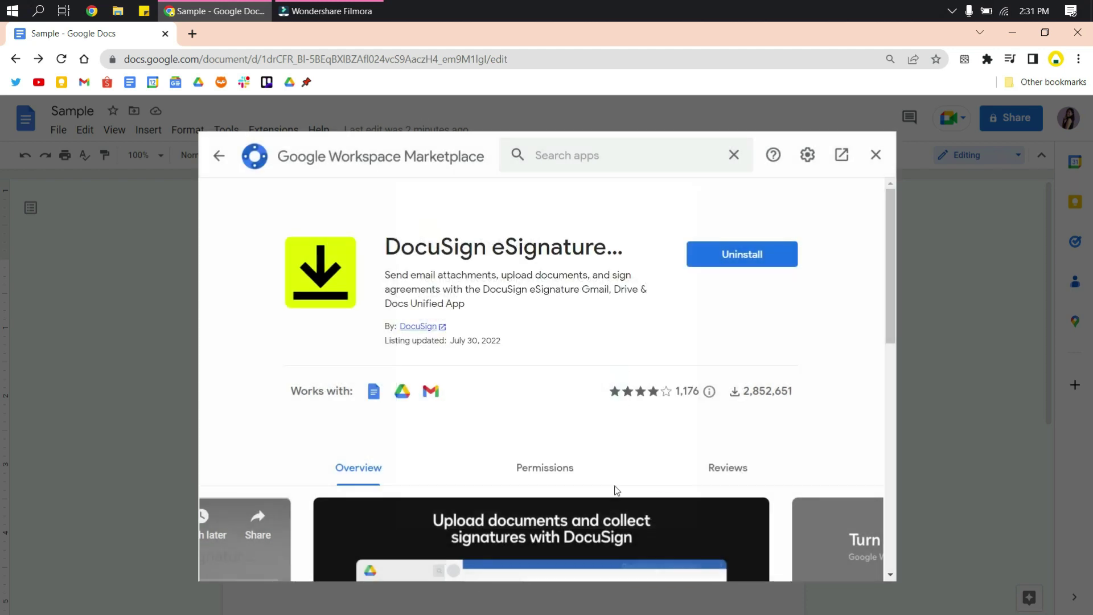
Step: Close the marketplace and reload the Sample document so DocuSign appears in the side panel
left_click(877, 159)
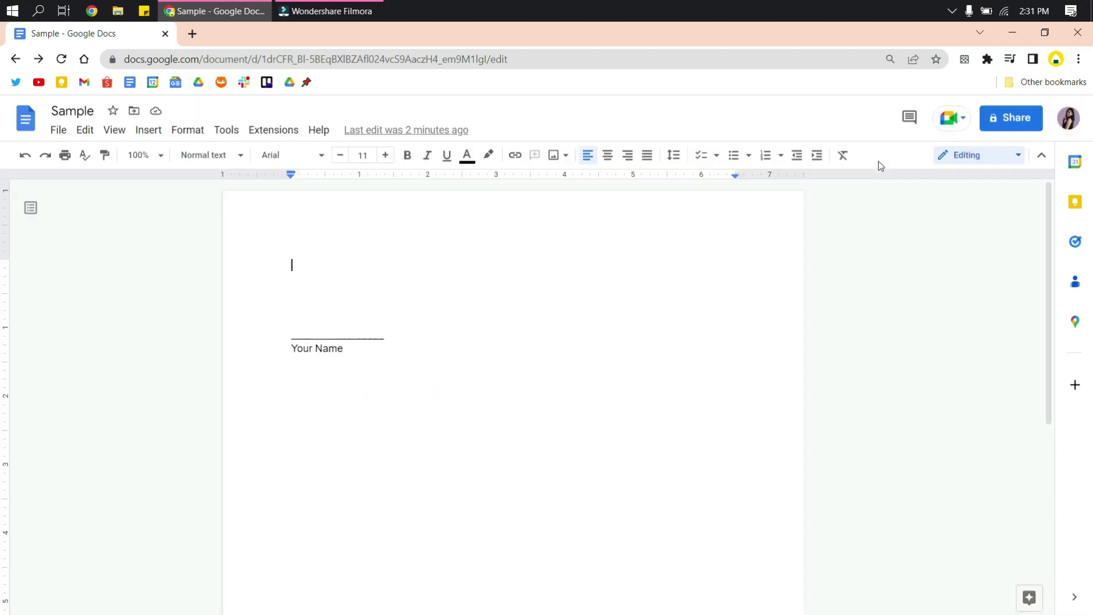
left_click(61, 59)
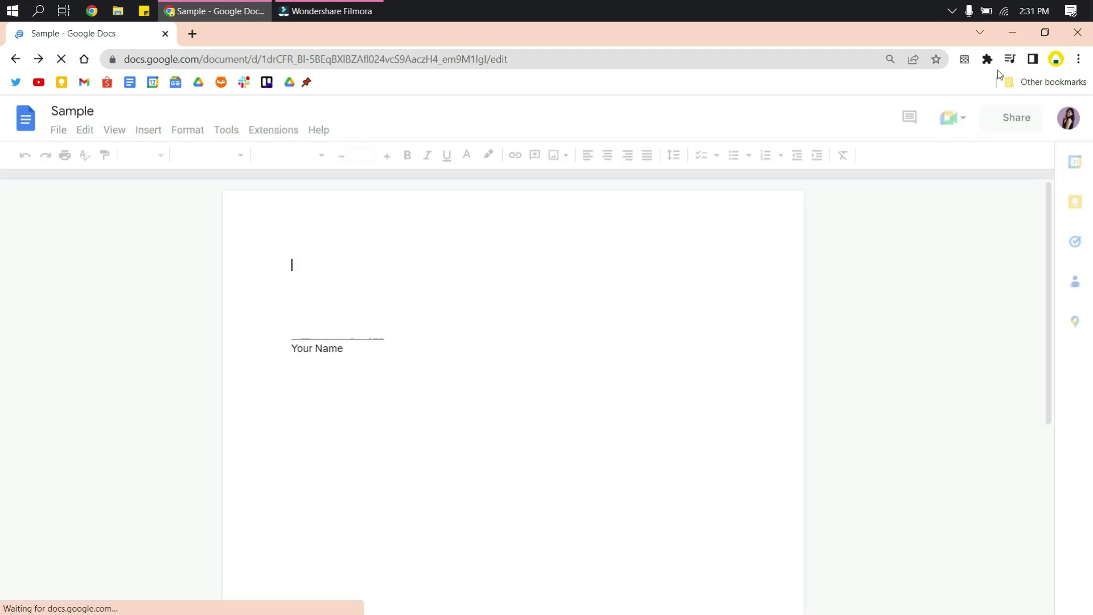
left_click(988, 59)
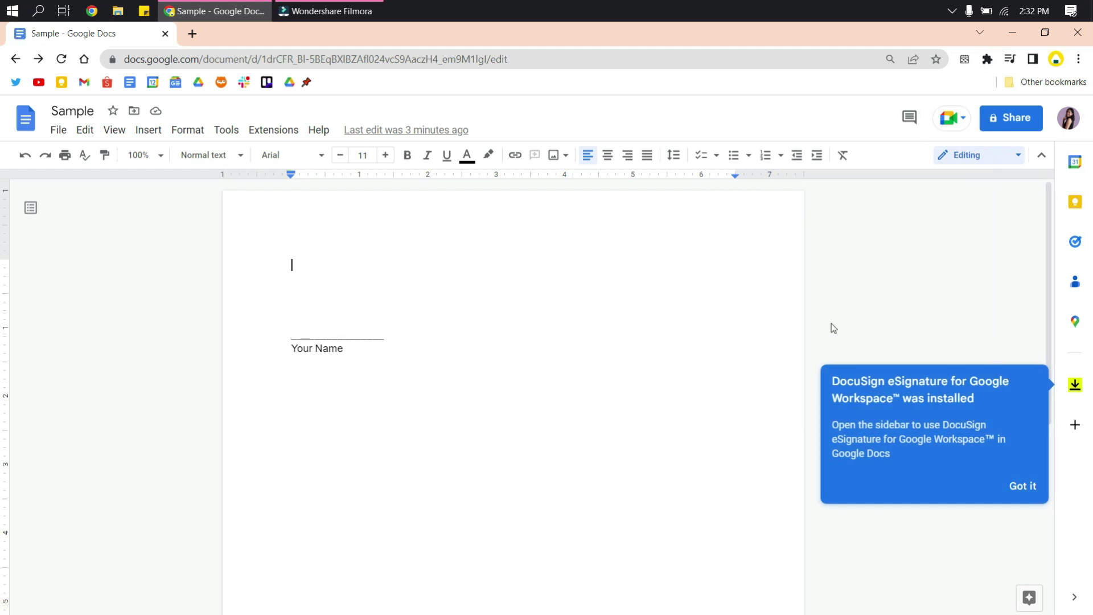
Step: Dismiss the installed notice, log in through the DocuSign side panel and close the login popup
left_click(1021, 486)
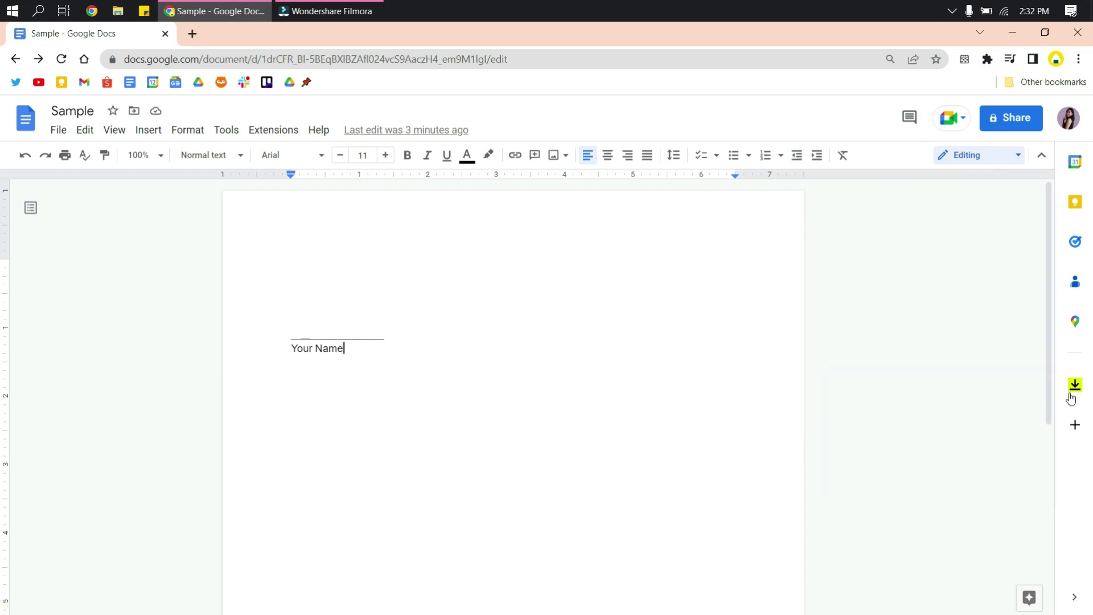
left_click(1075, 386)
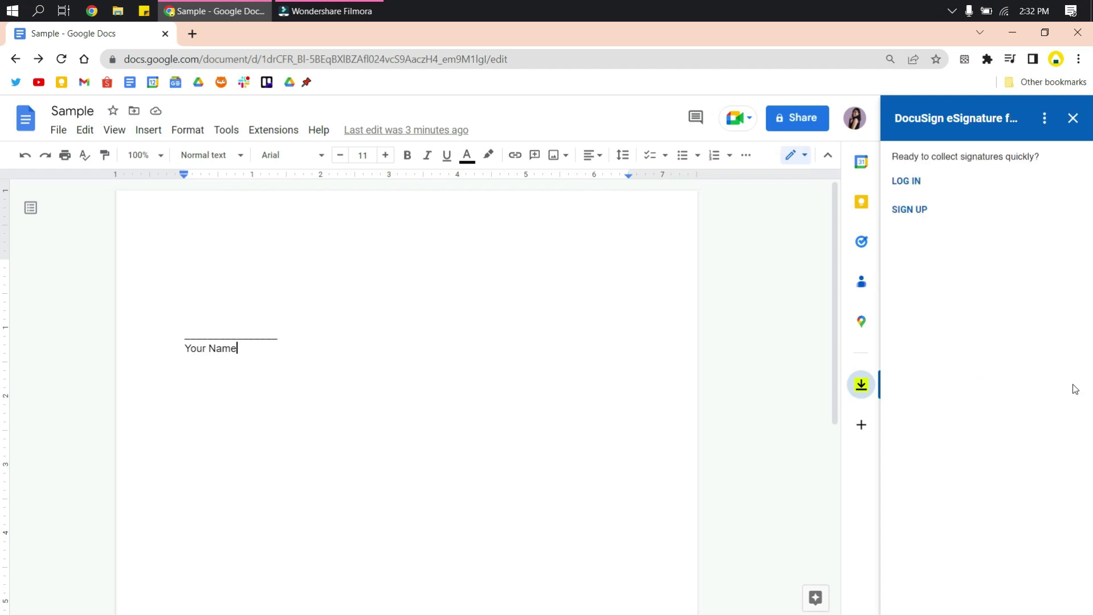
left_click(905, 182)
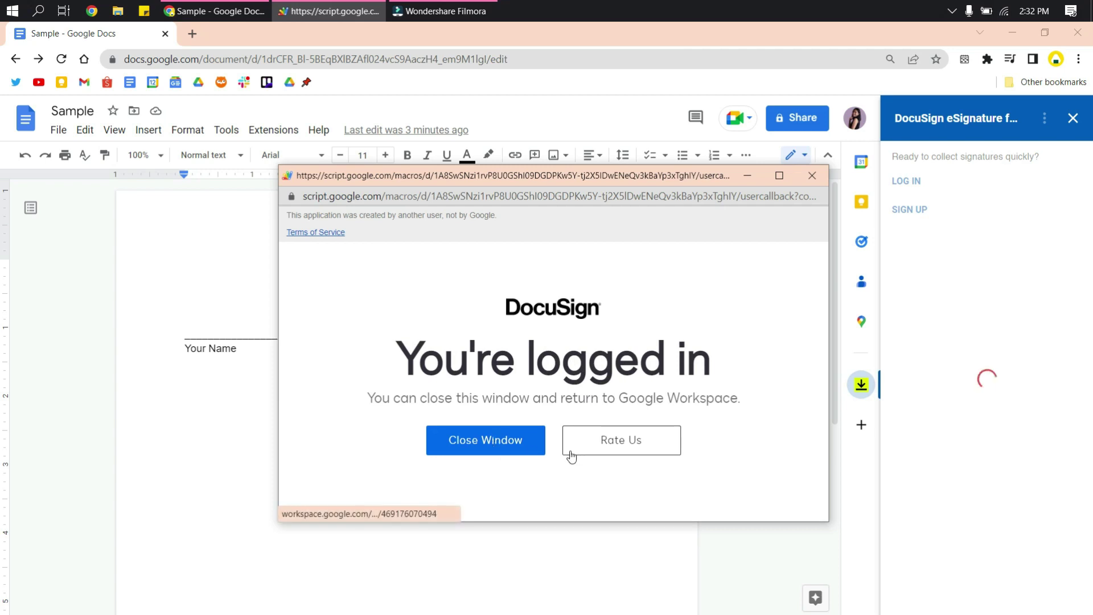
left_click(519, 439)
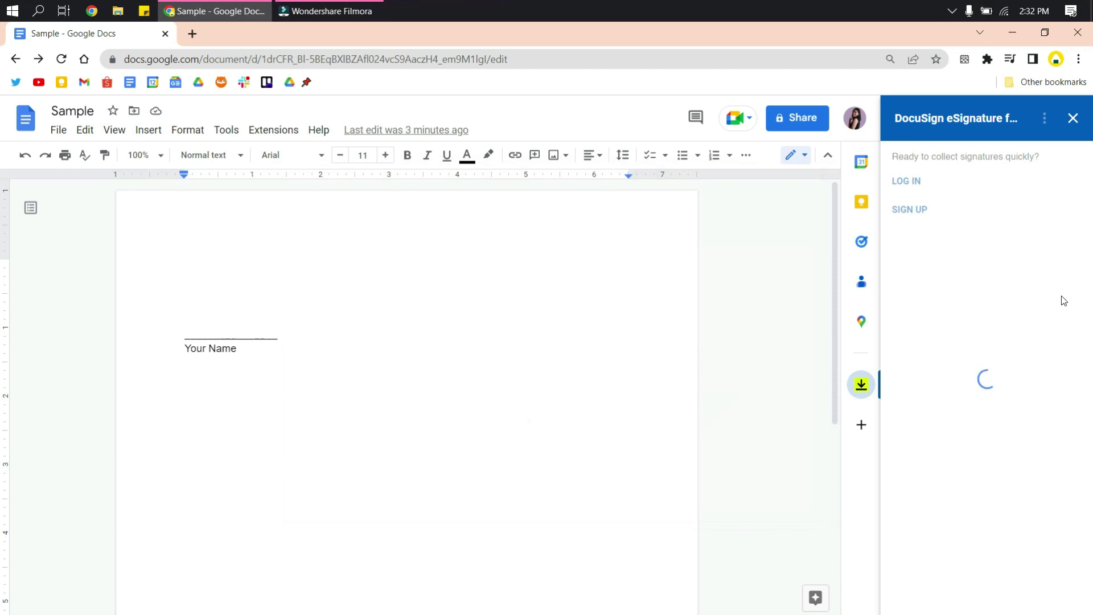
Step: Allow DocuSign access to the Sample file and to save documents in Google Drive
left_click(910, 196)
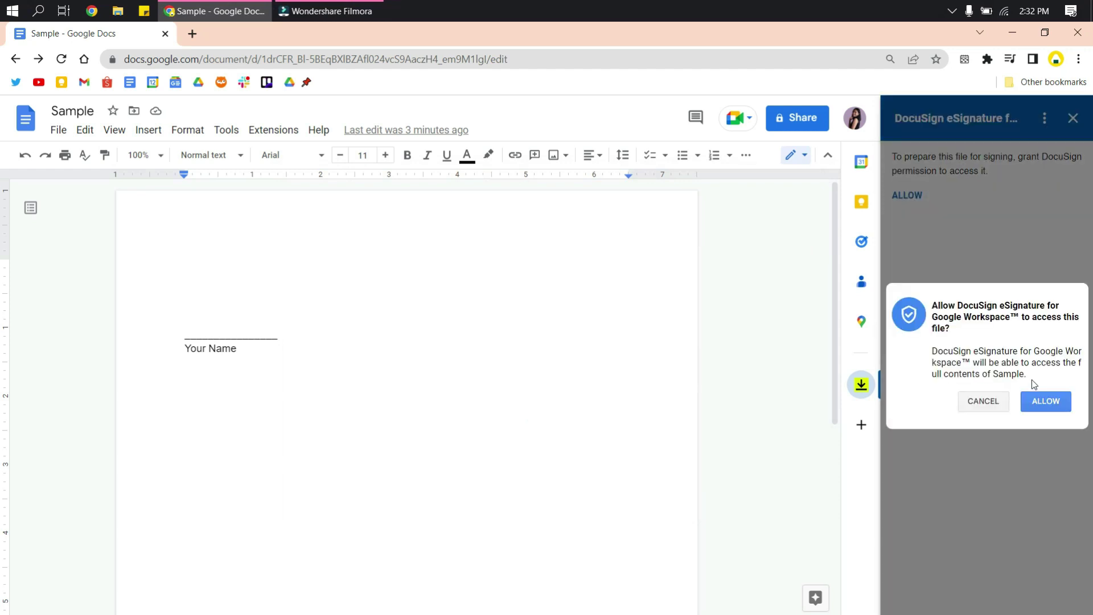
left_click(1037, 401)
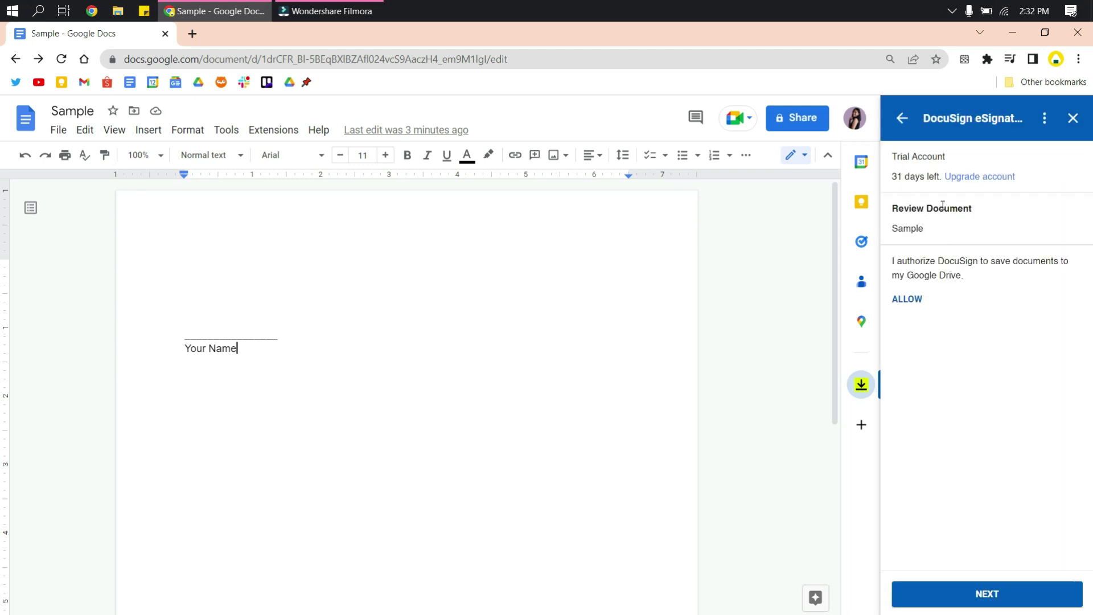
left_click(920, 300)
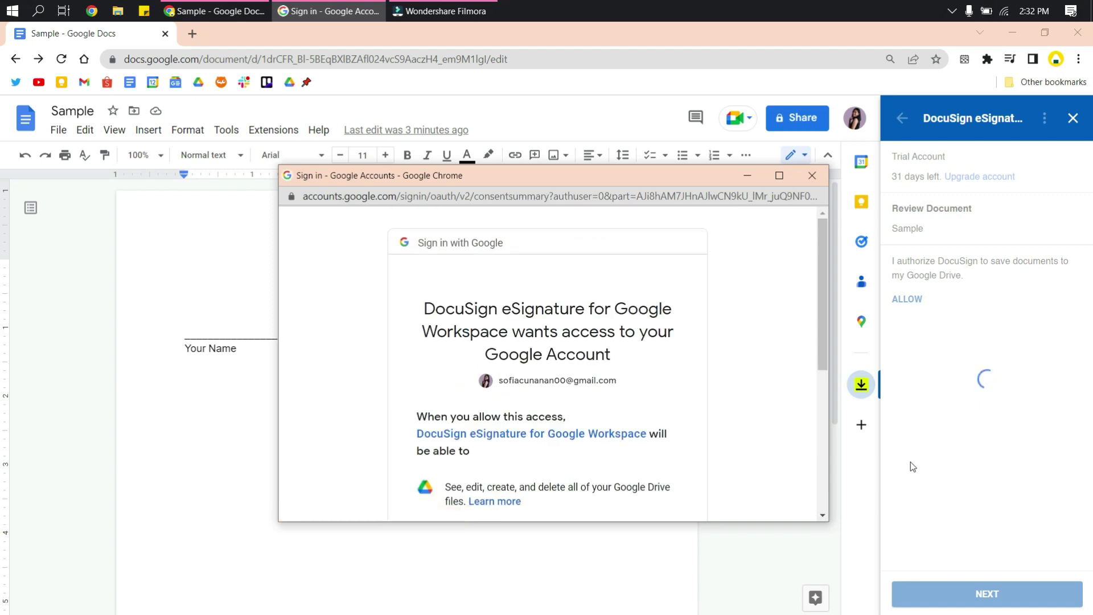
scroll(643, 450, "down", 4)
Step: Approve Google account consent, close the confirmation window and move on to Add recipients
left_click(621, 424)
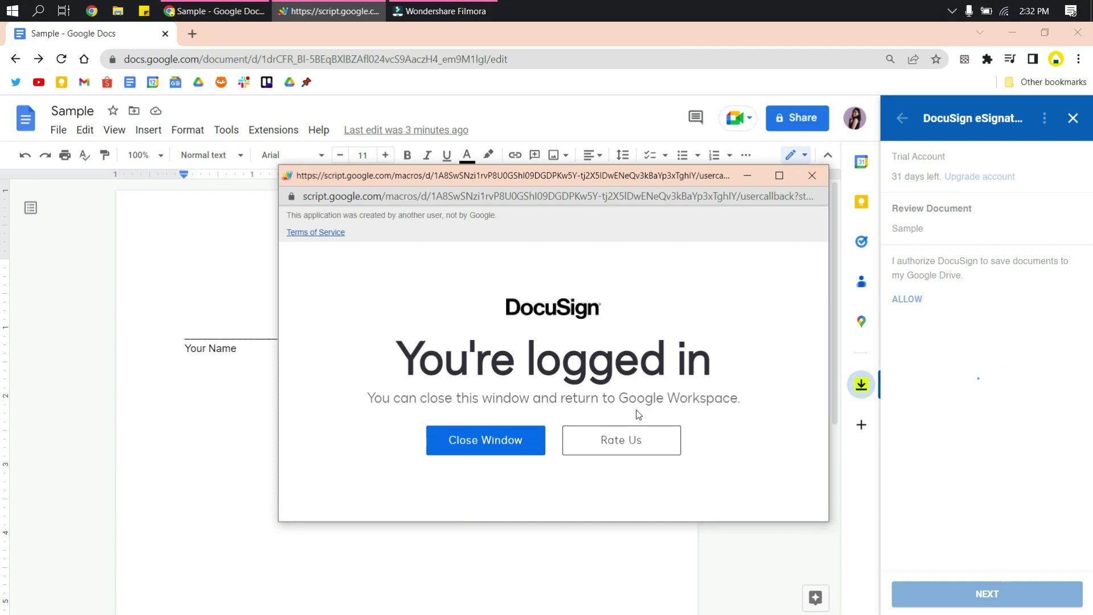
left_click(530, 451)
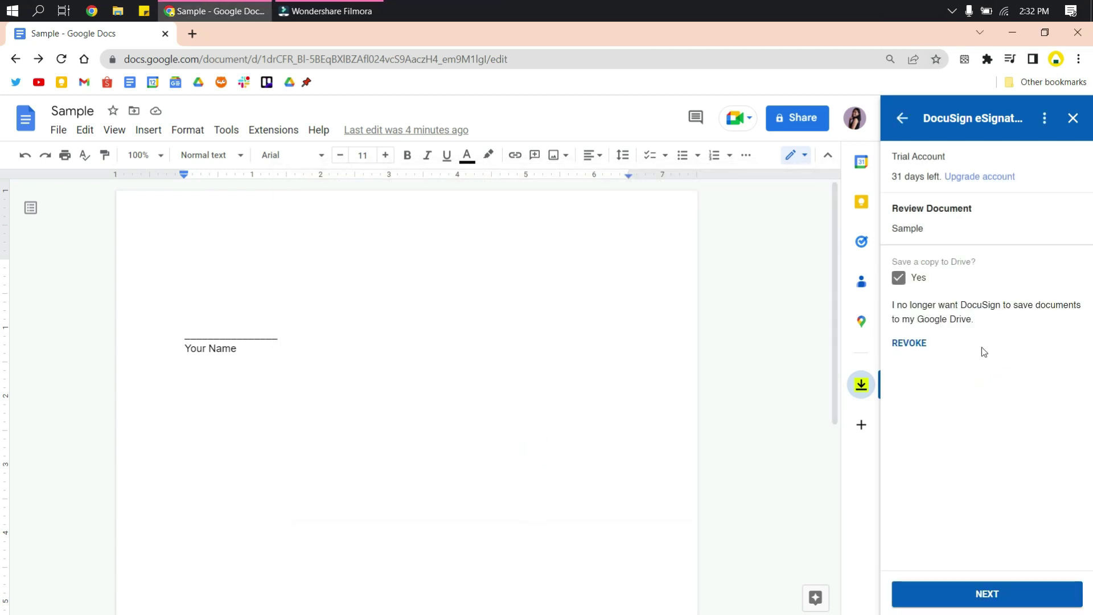
left_click(1025, 593)
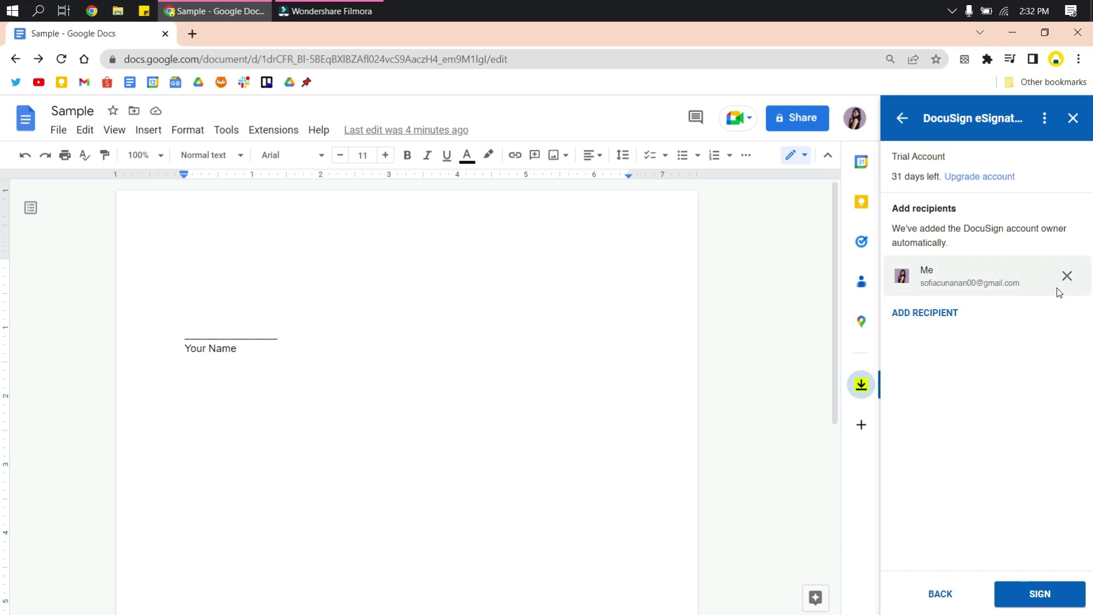
Step: Start signing, then always allow pop-ups from Google Docs via the blocked pop-up notice
left_click(1025, 598)
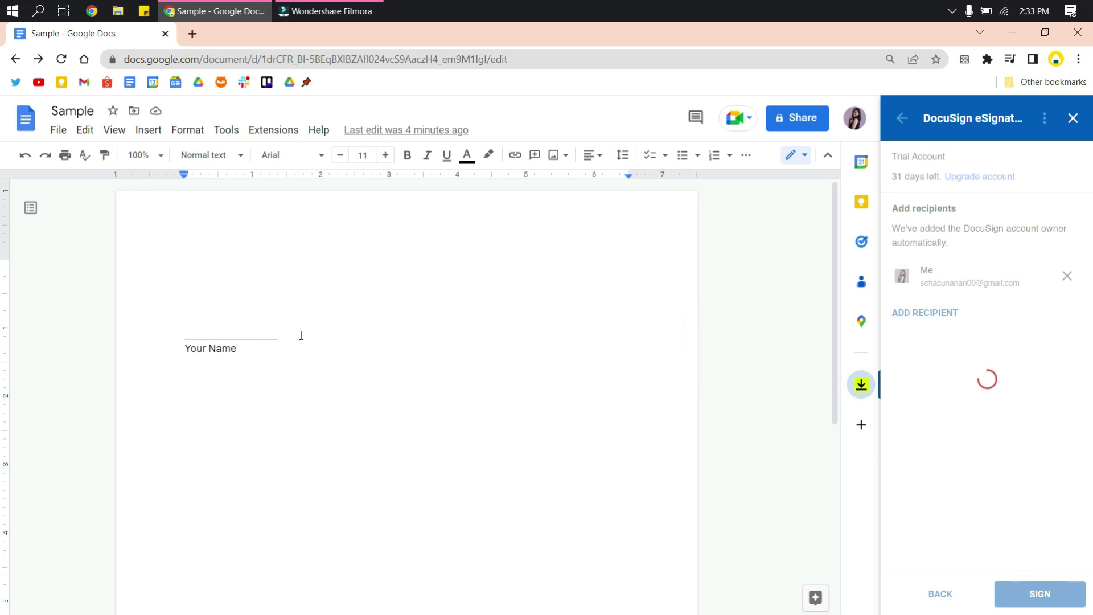
left_click(645, 431)
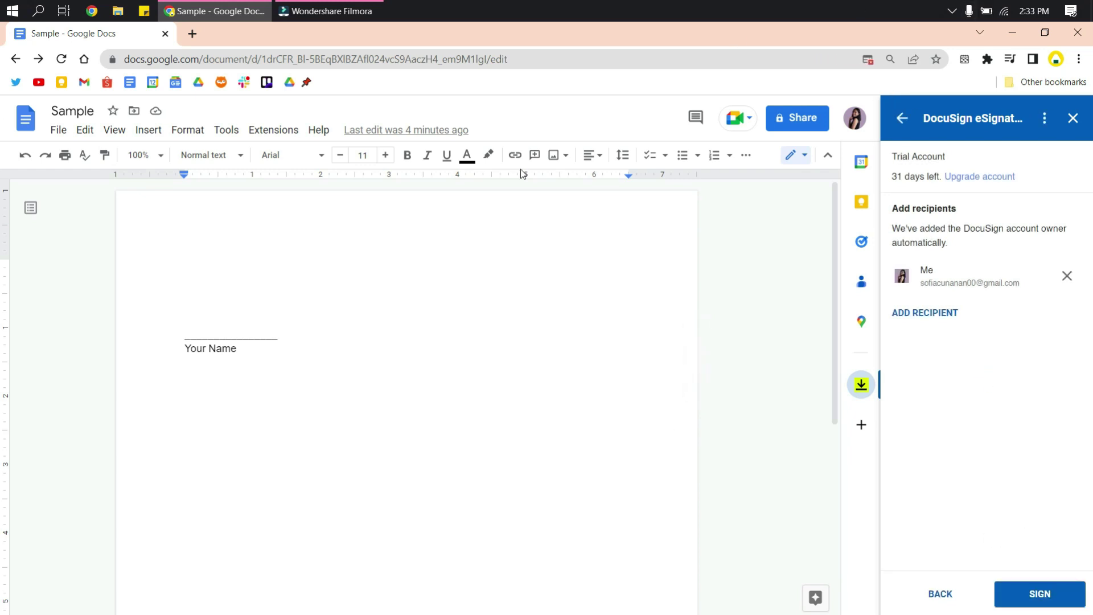
left_click(868, 60)
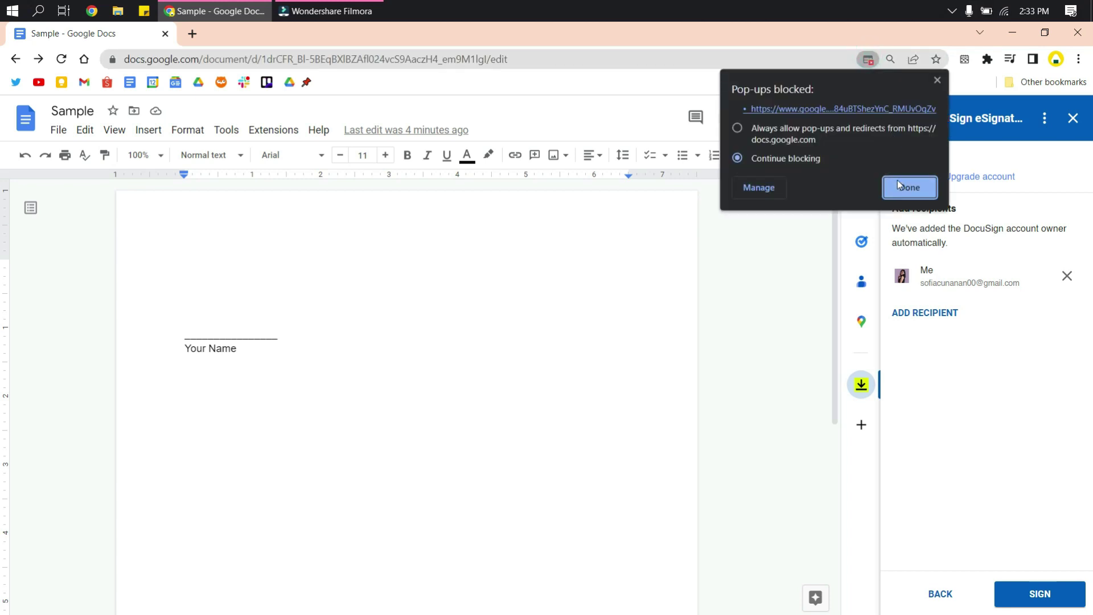
left_click(775, 130)
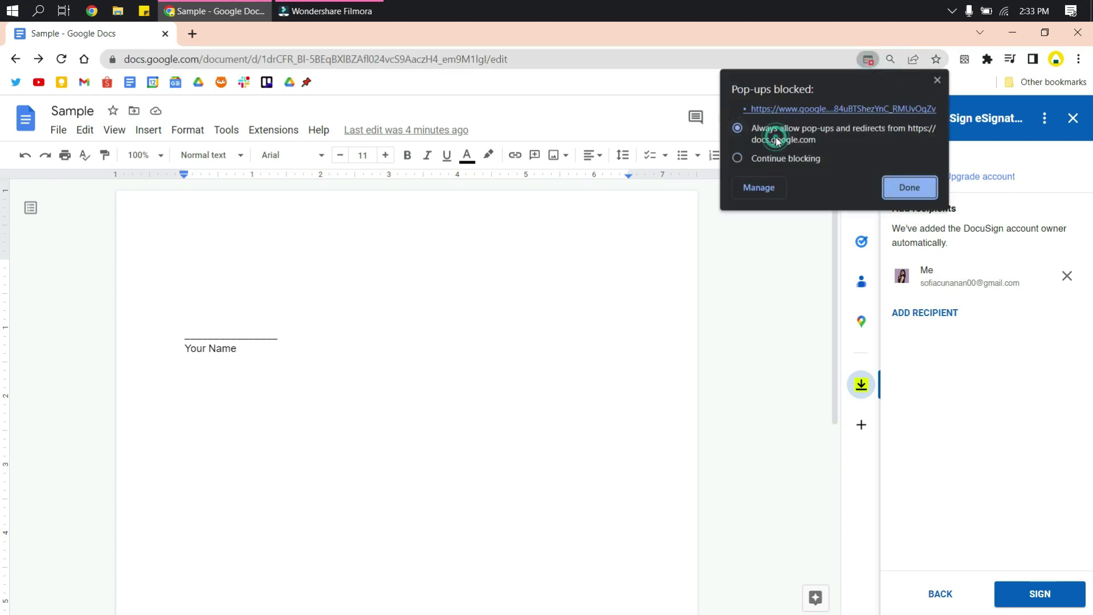
left_click(895, 190)
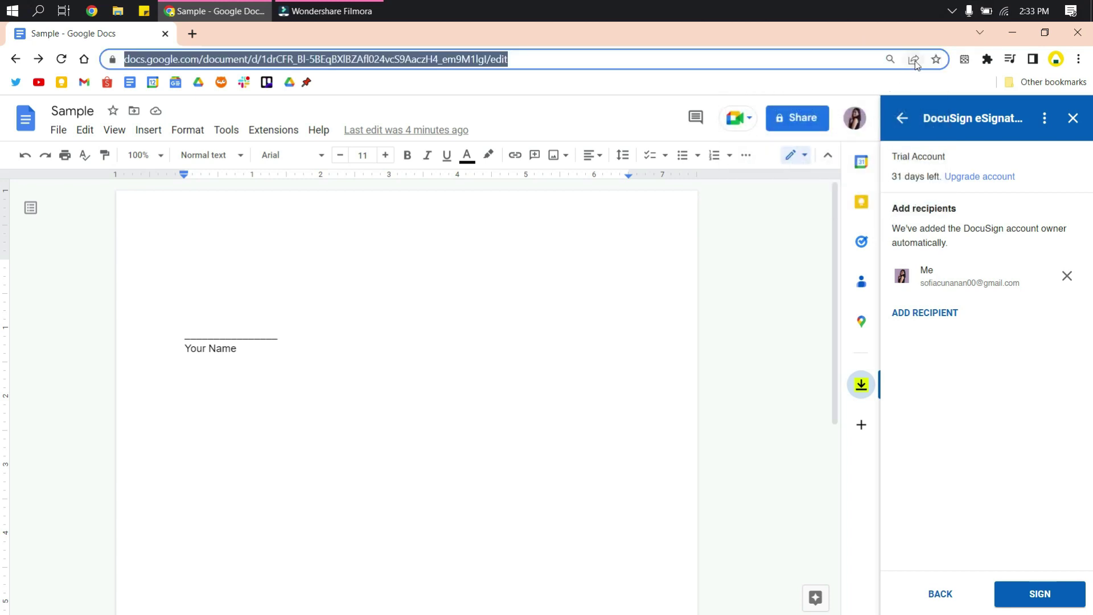
Step: Sign again, continue past review, place the signature above Your Name and finish to send the envelope
left_click(1028, 597)
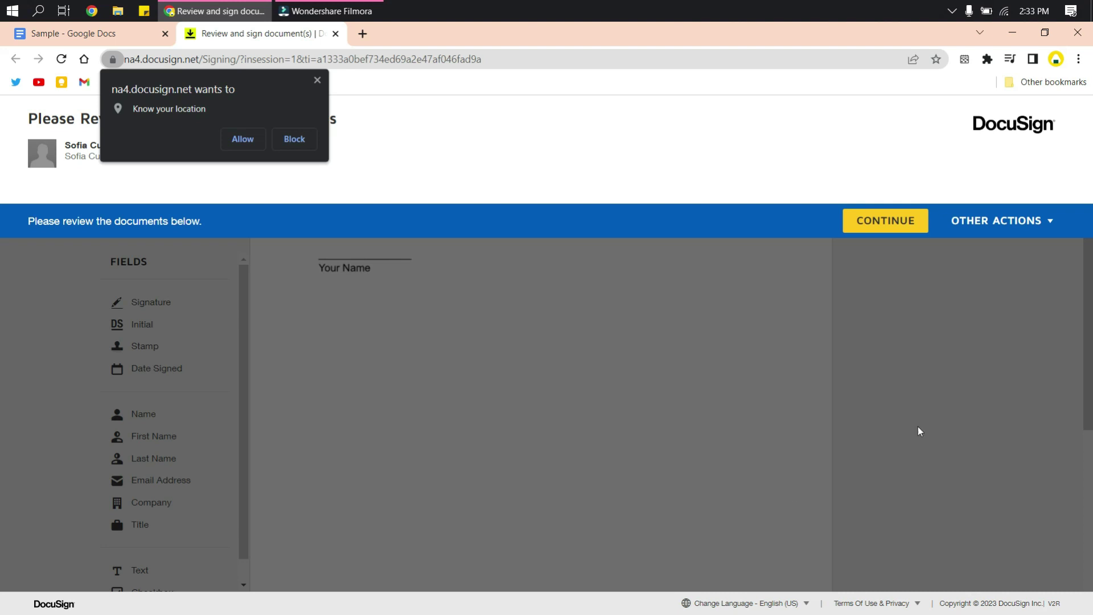
left_click(914, 229)
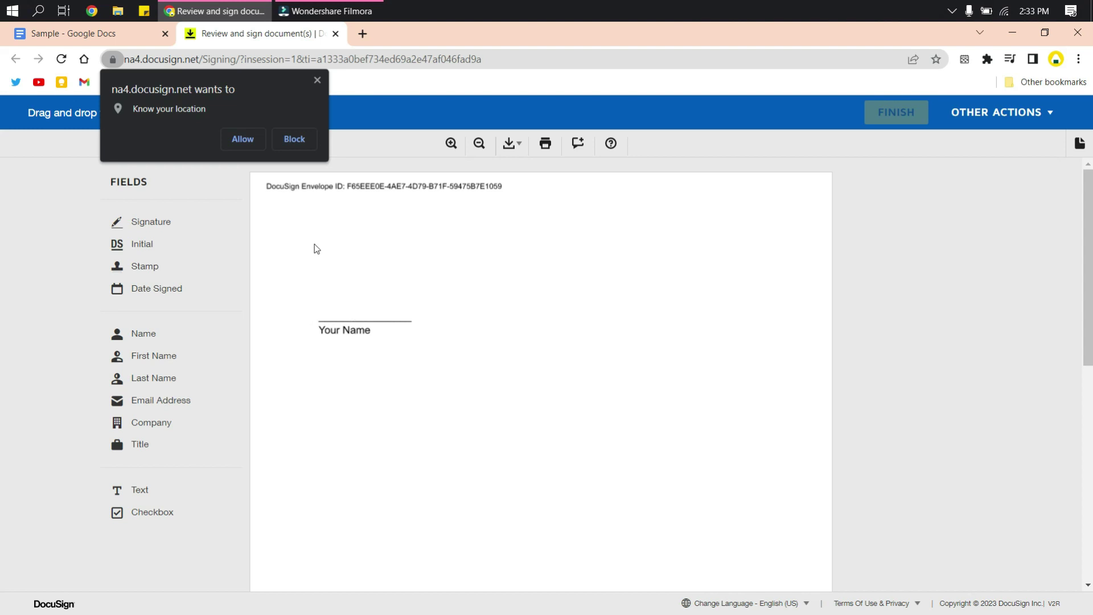
mouse_move(158, 222)
left_mouse_down()
mouse_move(328, 291)
mouse_move(317, 294)
left_mouse_up()
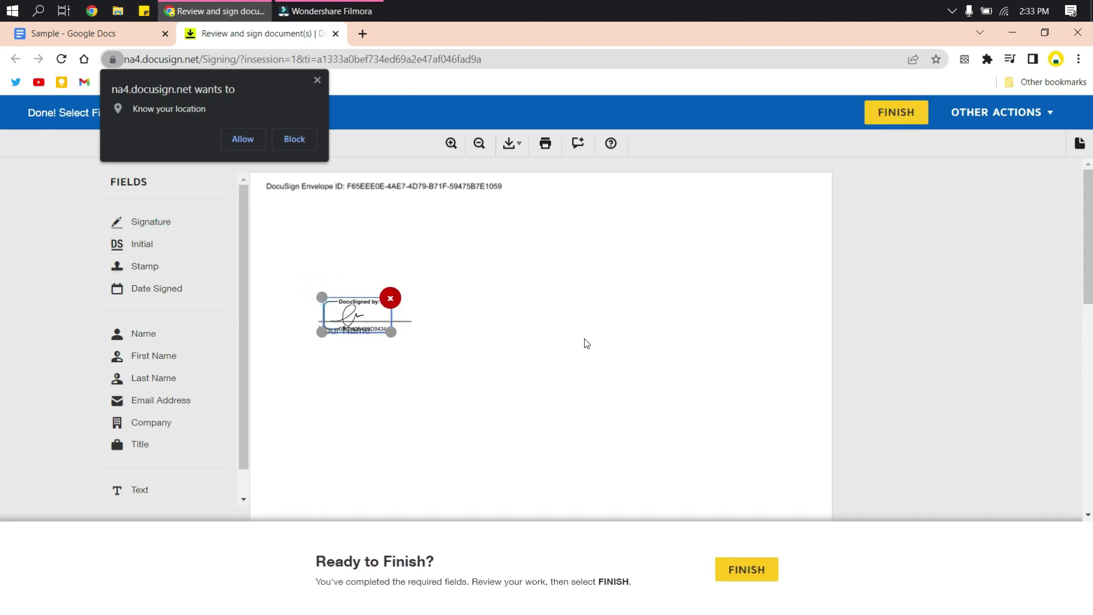
left_click(765, 567)
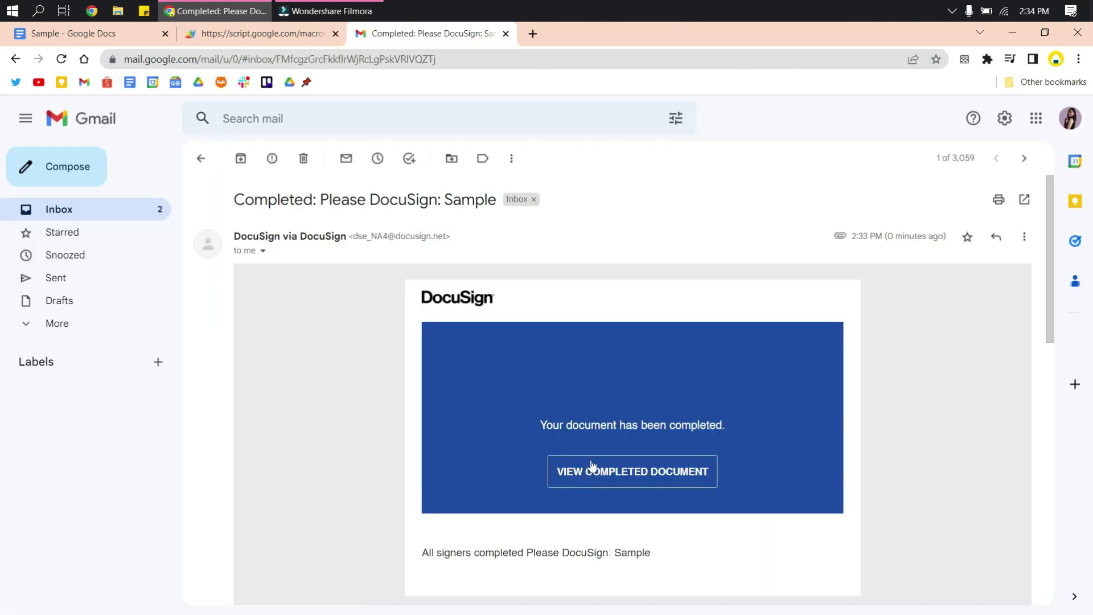
scroll(592, 461, "down", 3)
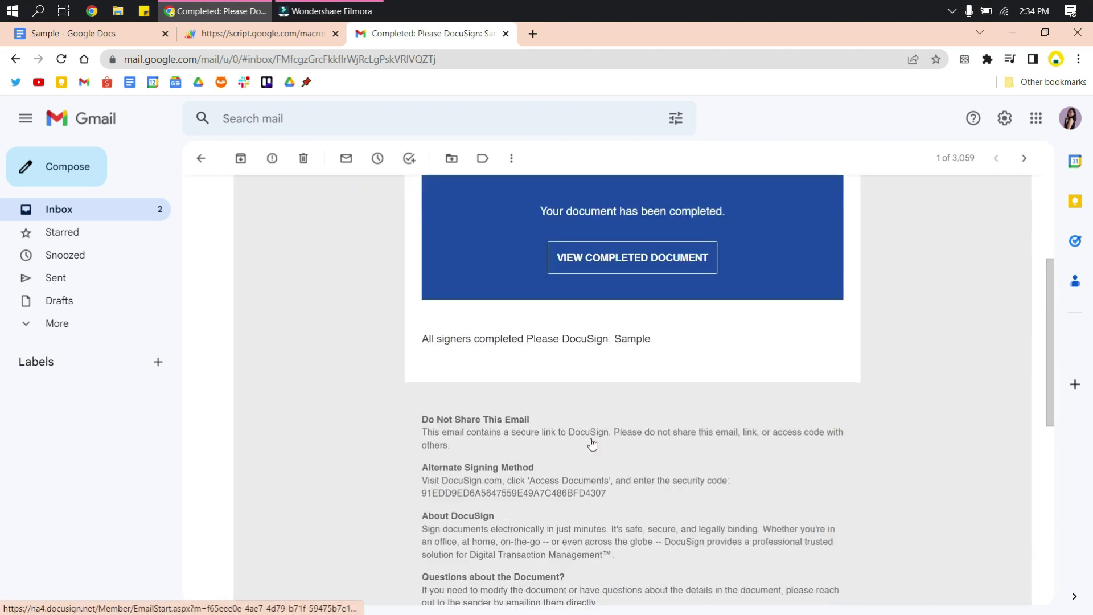
Step: View the completed document from the DocuSign email, then return to the Gmail tab
left_click(604, 258)
left_click(418, 34)
scroll(494, 331, "up", 1)
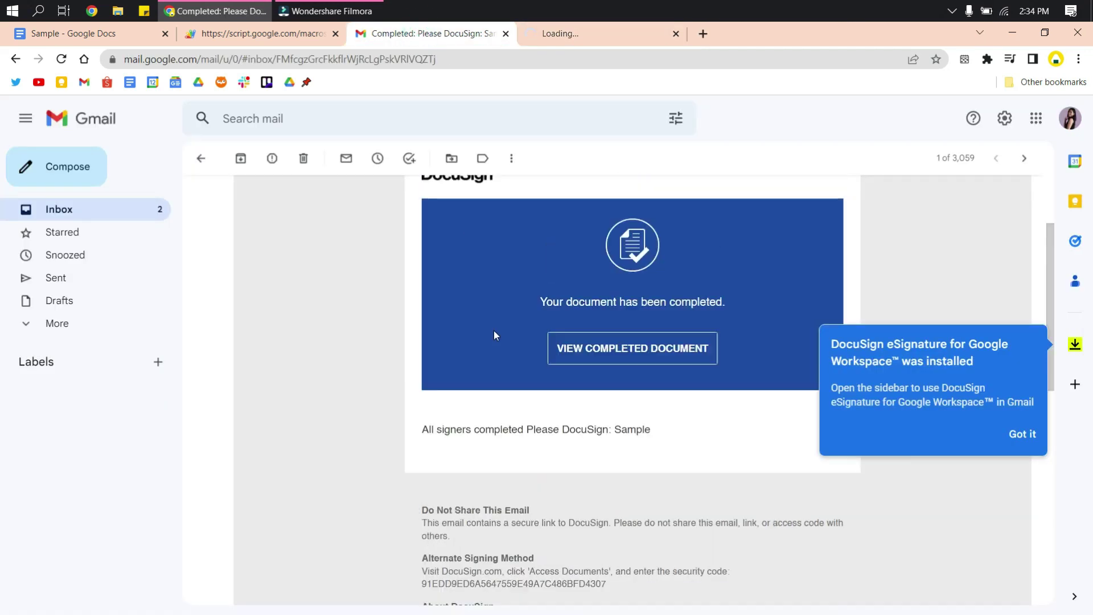